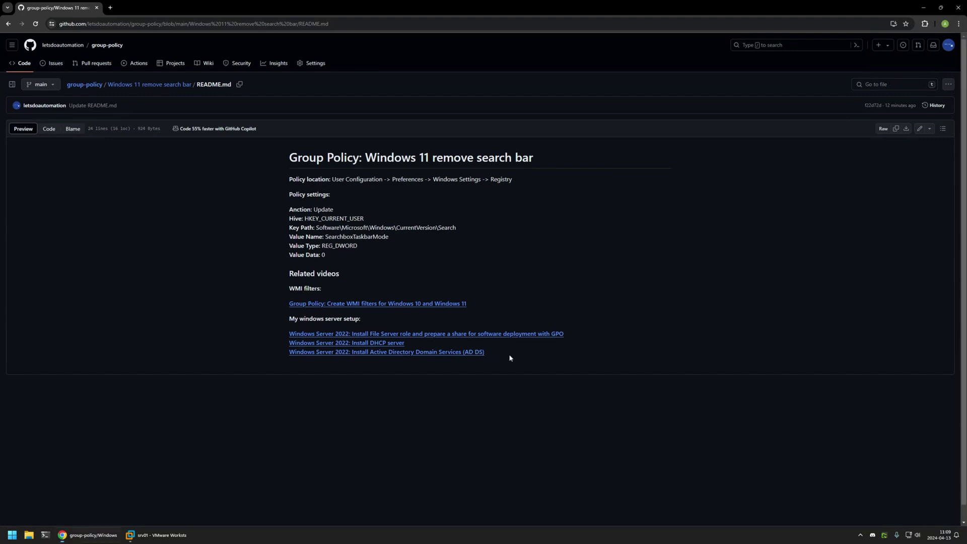
- Highlight the related videos, server setup links, WMI filters link and policy settings on the reference page
drag(509, 356, 280, 274)
click(379, 276)
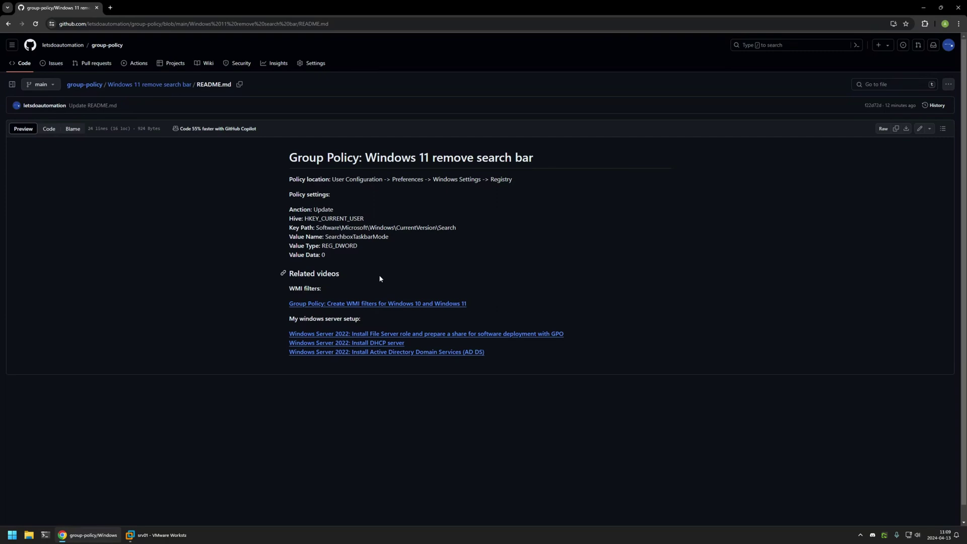
drag(485, 353, 284, 318)
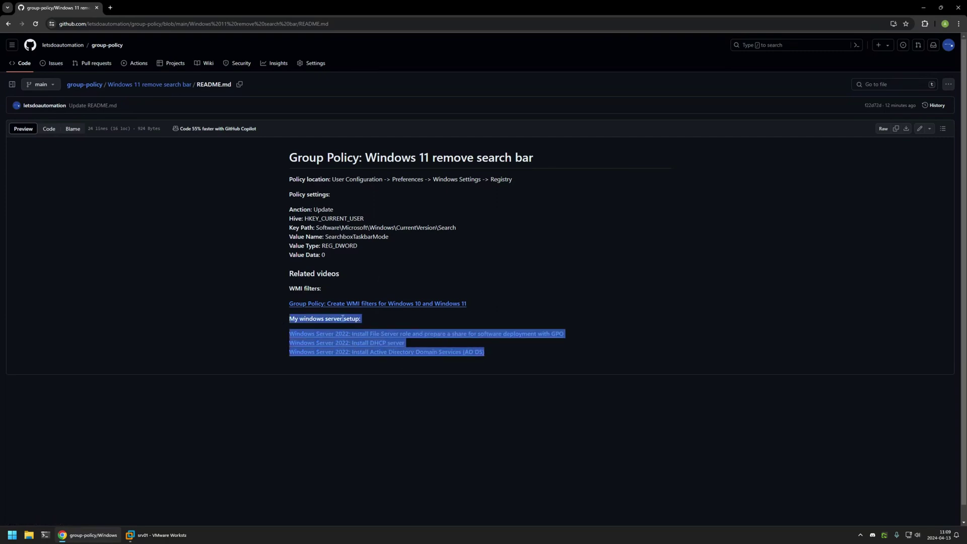
drag(482, 303, 264, 286)
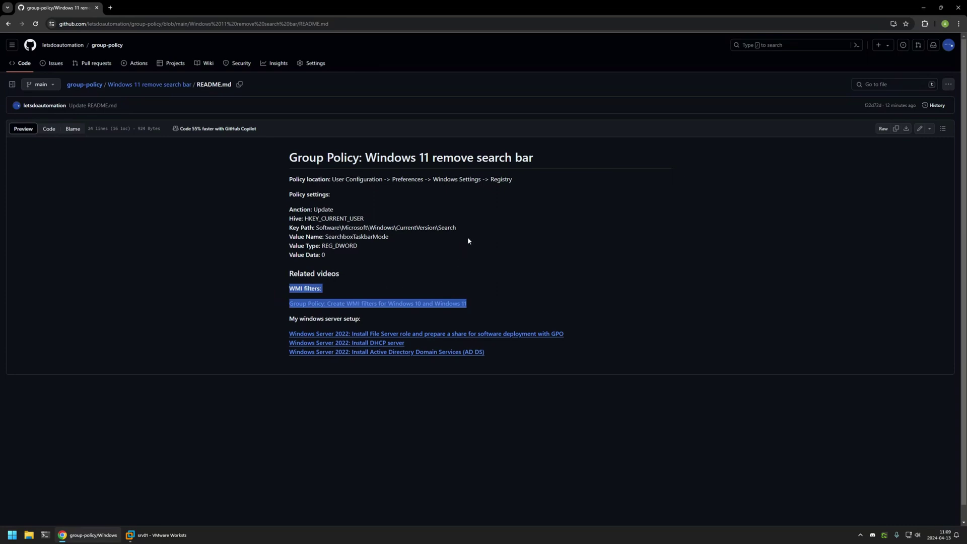
click(515, 179)
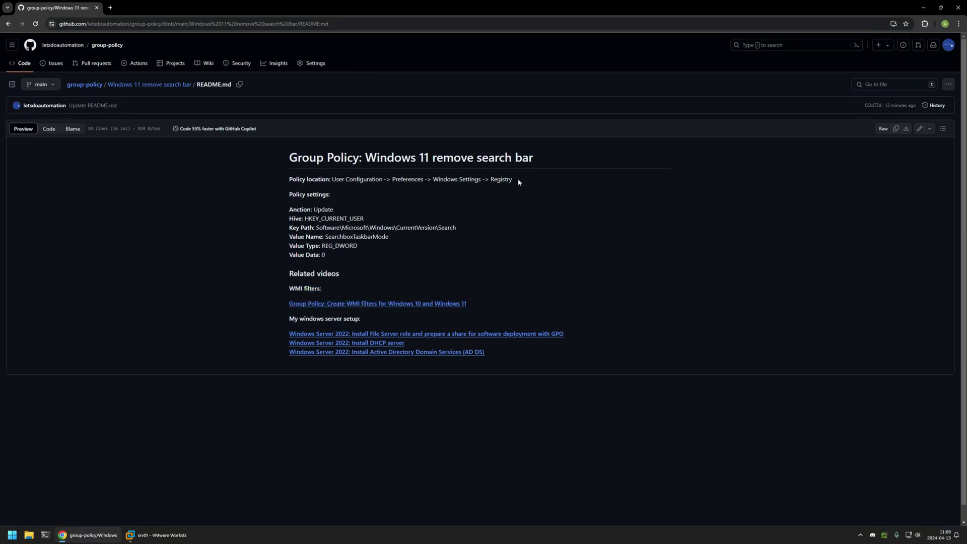
drag(337, 254, 274, 177)
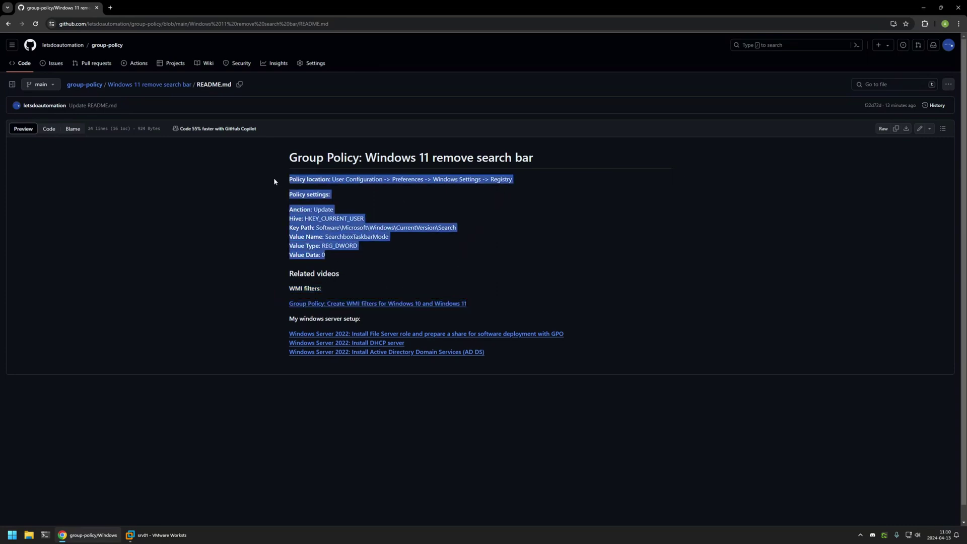
click(330, 255)
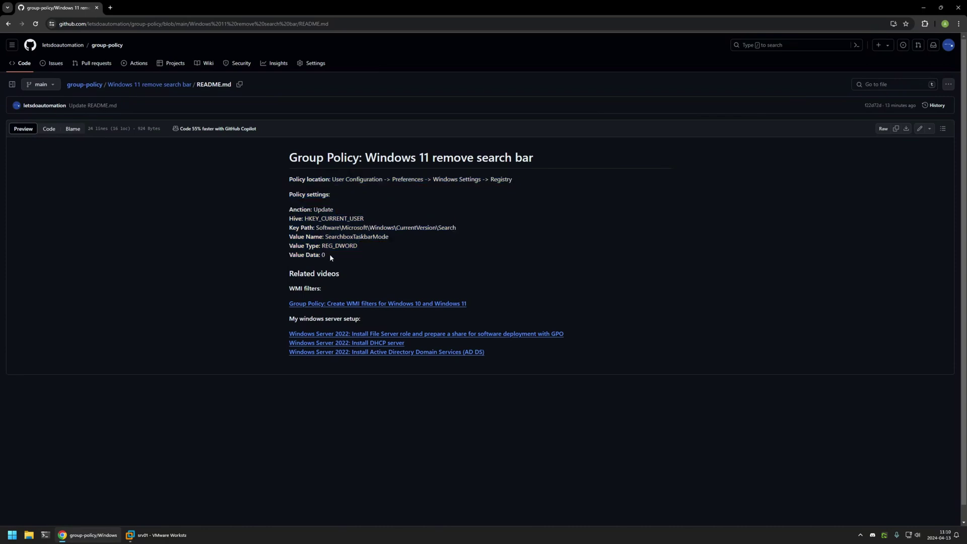
- On the server VM, open Group Policy Management and create the GPO 'Windows 11 search bar'
click(156, 535)
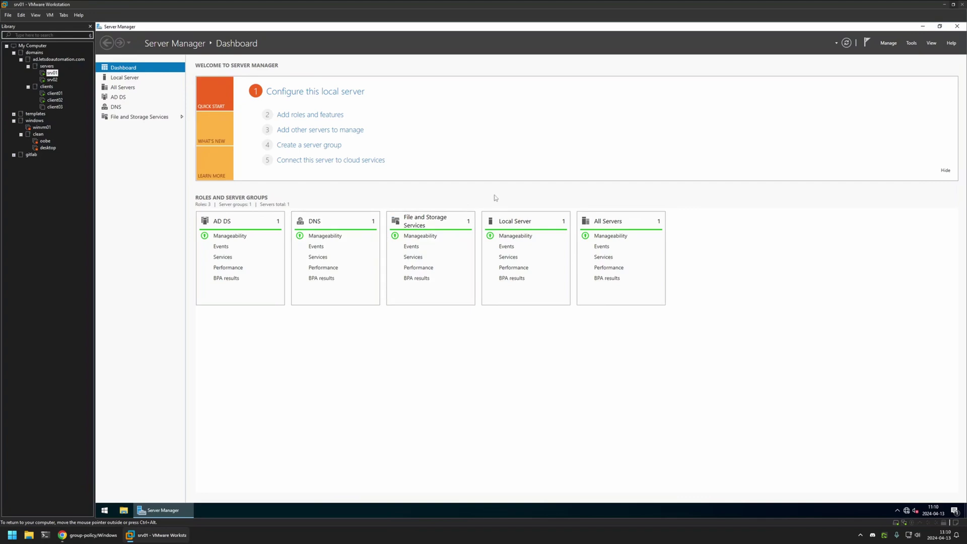
click(911, 43)
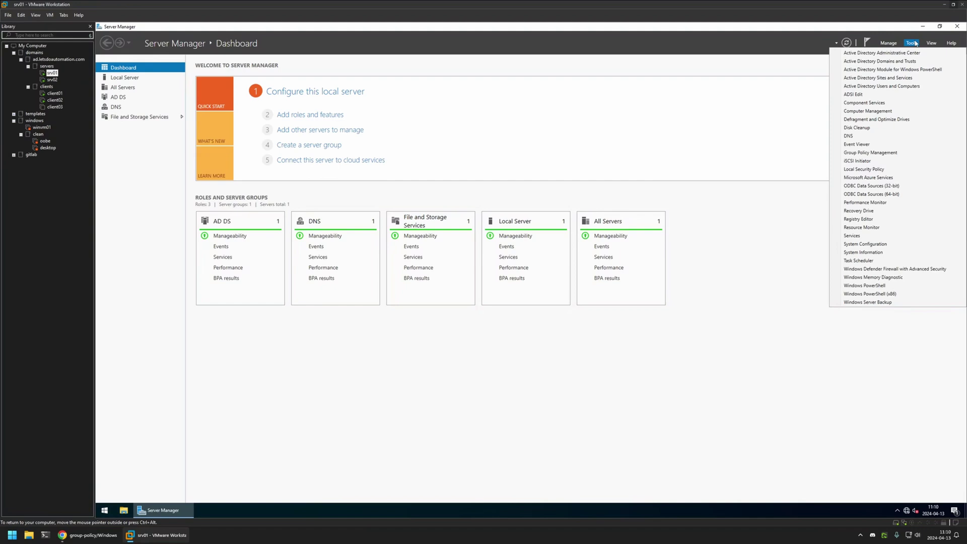
click(903, 155)
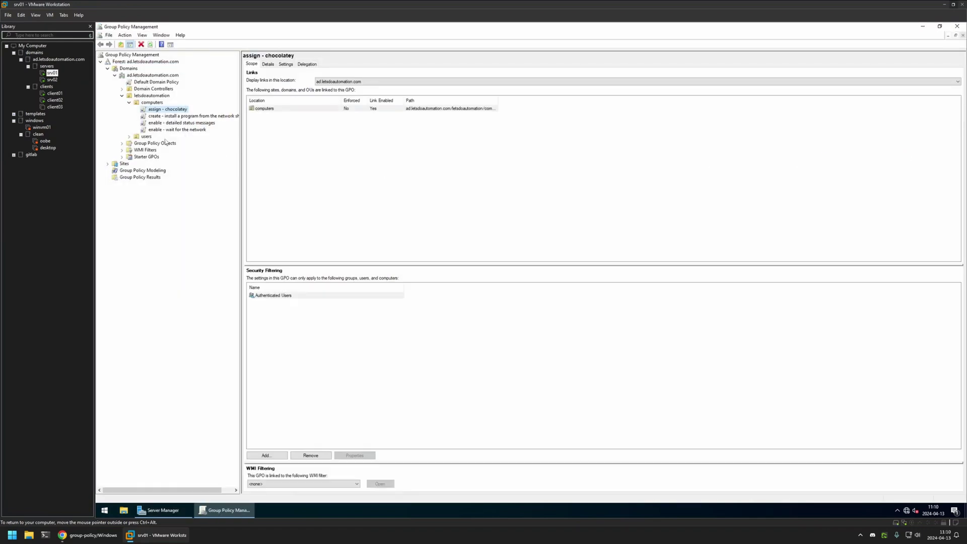
right_click(153, 145)
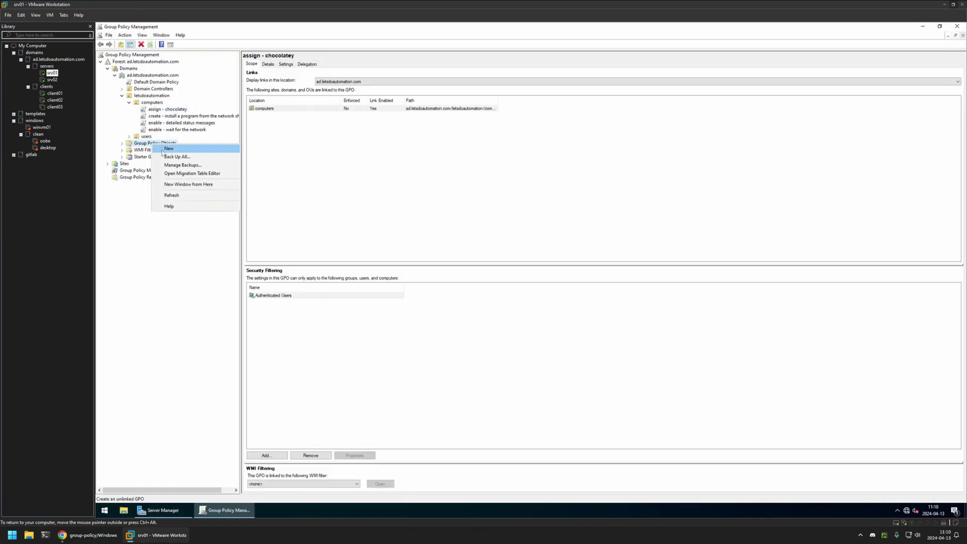
click(163, 149)
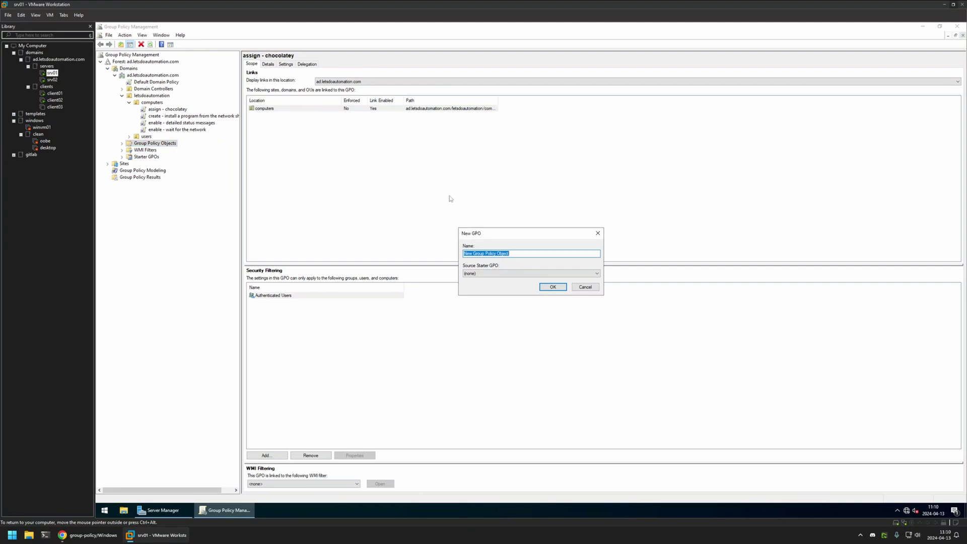
text(Windows 11 search bar)
click(549, 287)
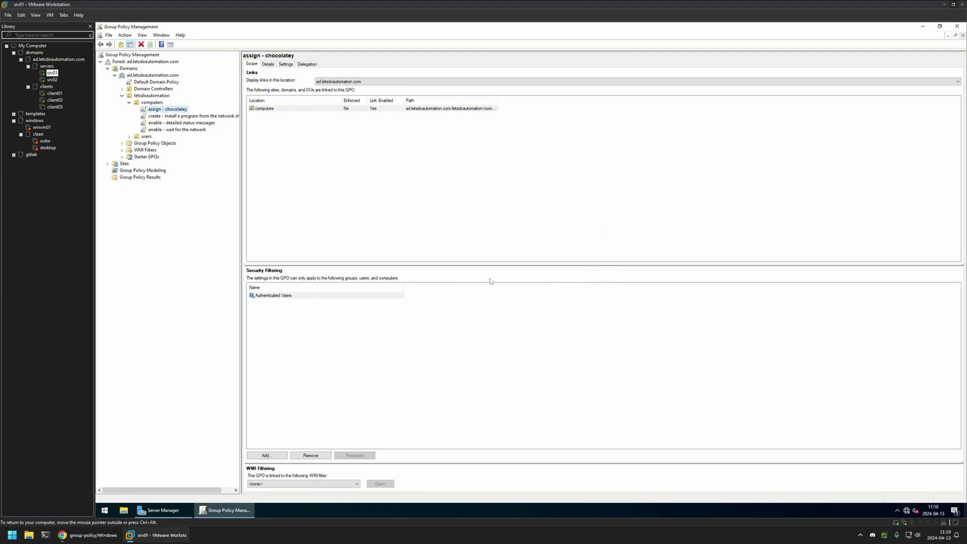
click(121, 143)
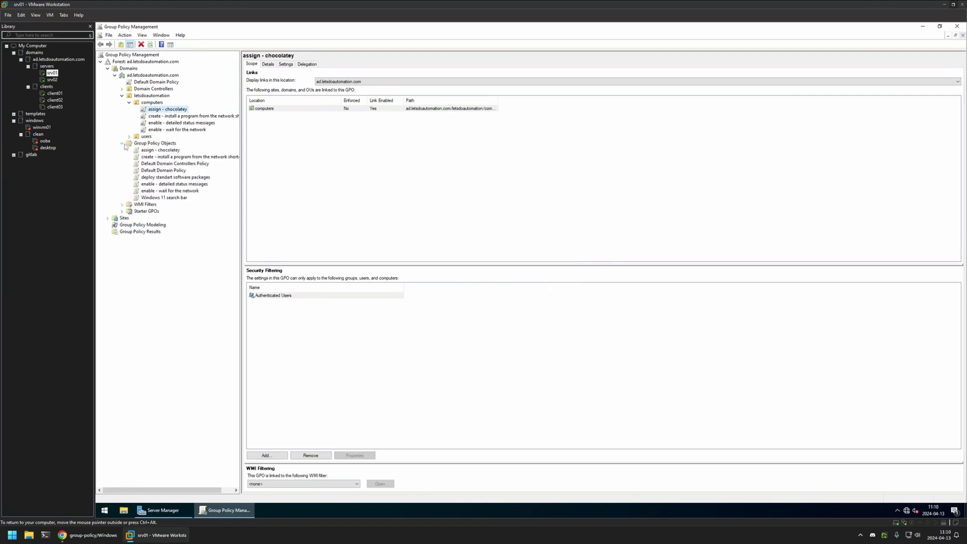
- Open the Windows 11 search bar GPO in a maximized Group Policy Management Editor
click(170, 198)
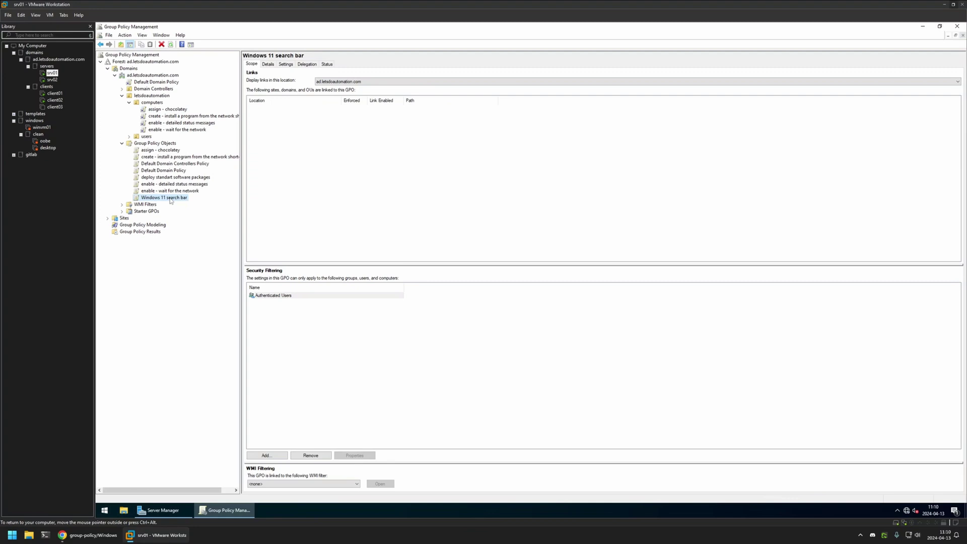
right_click(171, 199)
click(202, 203)
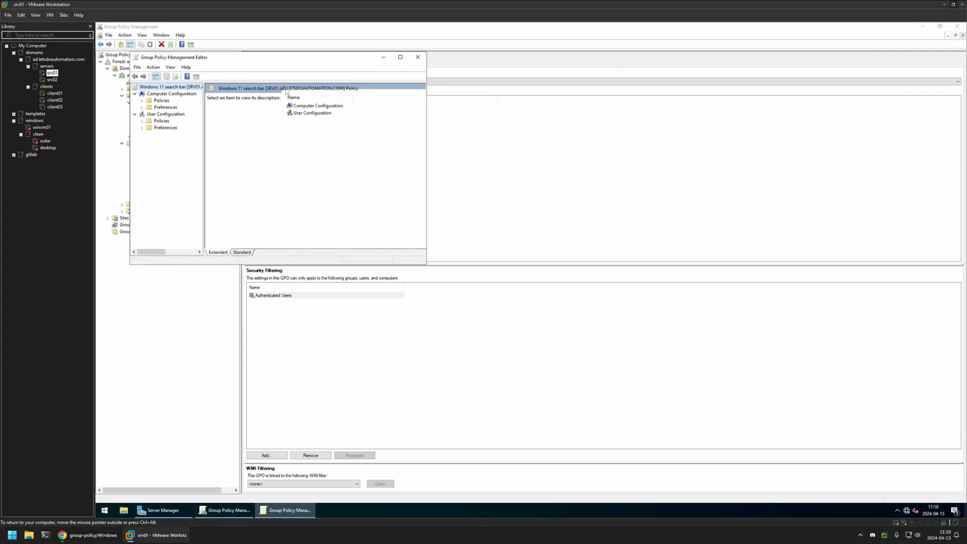
drag(264, 59, 497, 99)
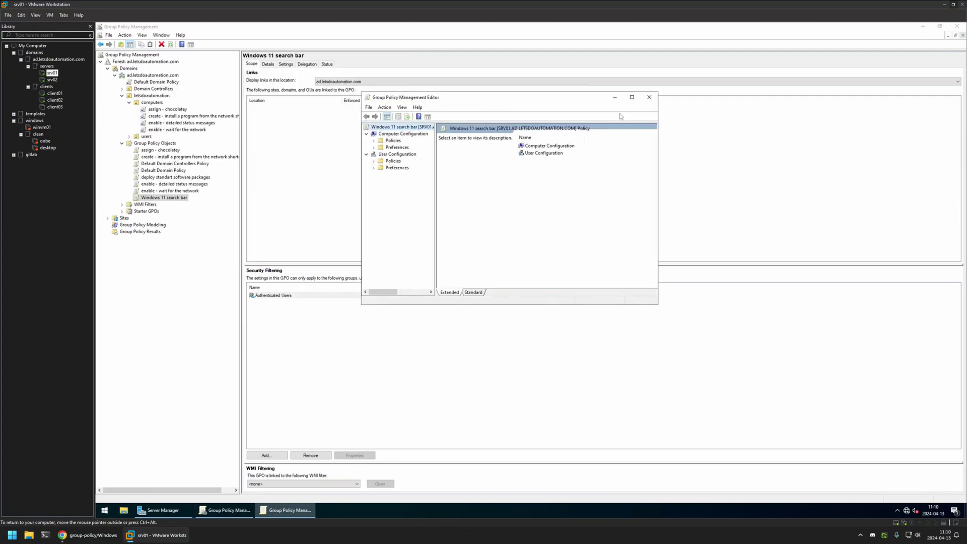
click(634, 96)
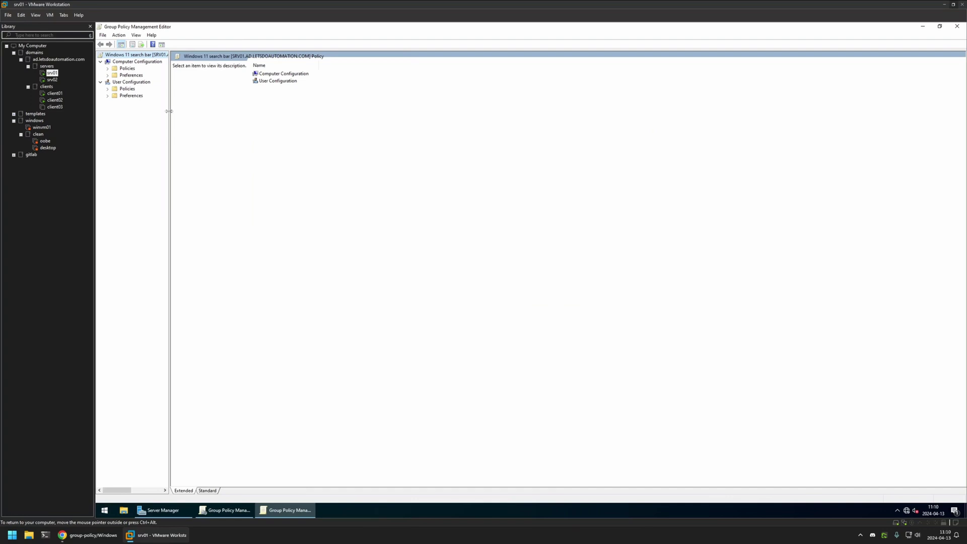
drag(170, 112, 283, 111)
- Go to User Configuration > Preferences > Windows Settings > Registry and open its context menu
click(132, 82)
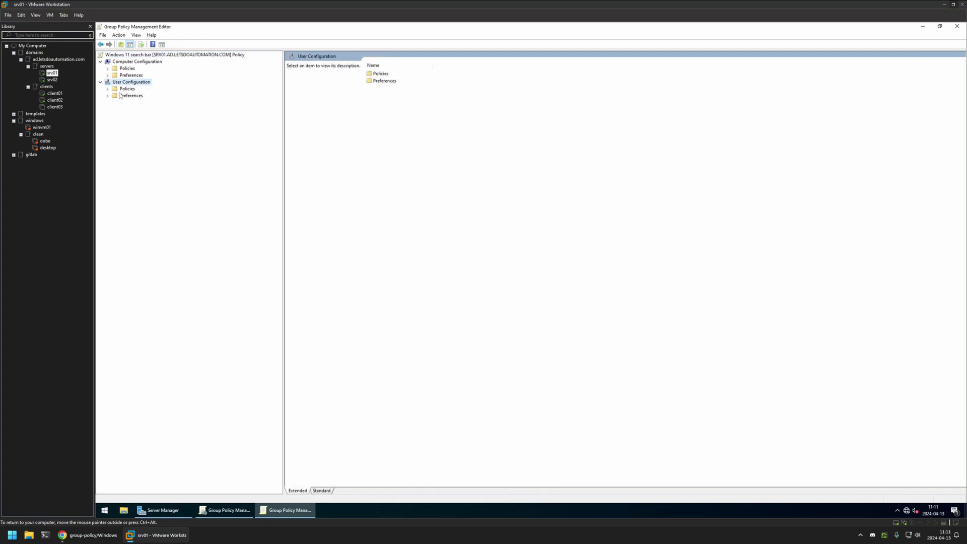
click(108, 96)
click(115, 102)
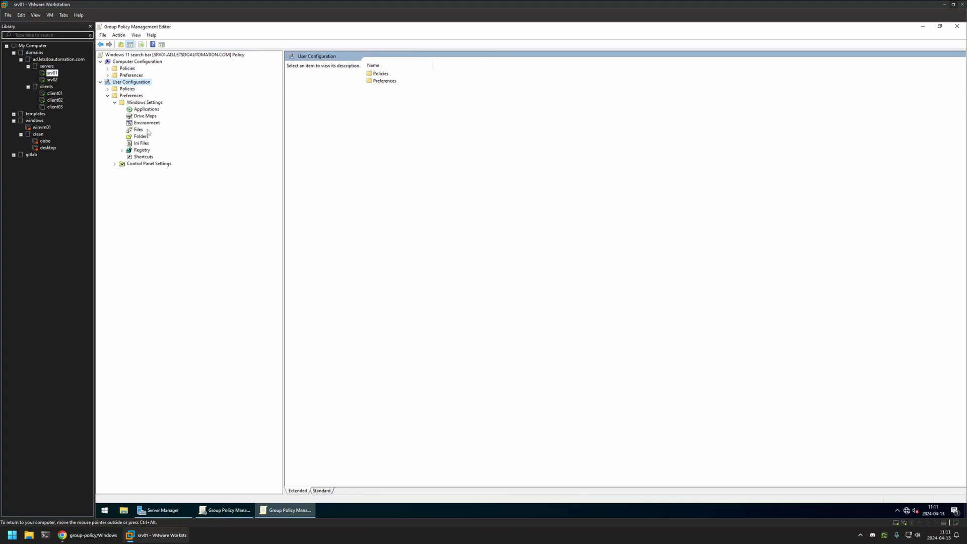
click(141, 151)
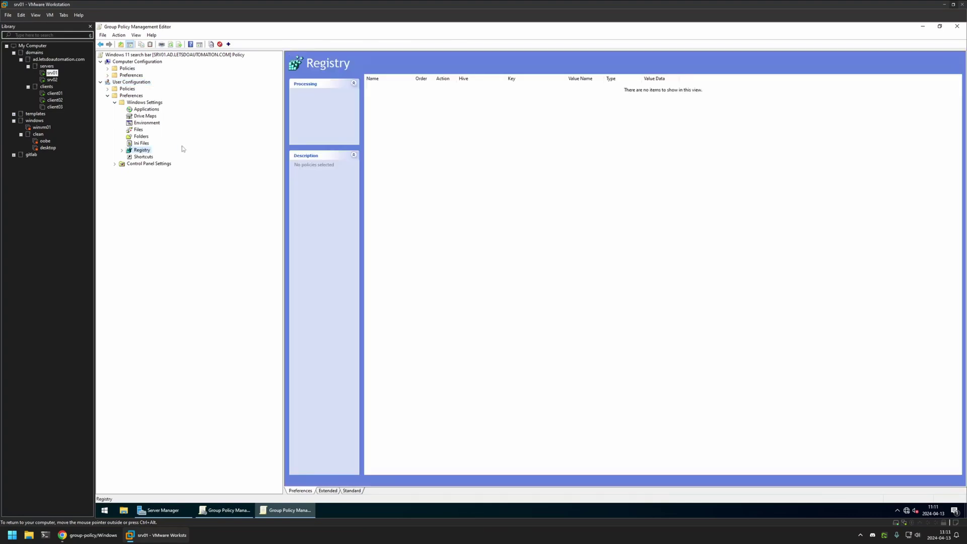
right_click(538, 163)
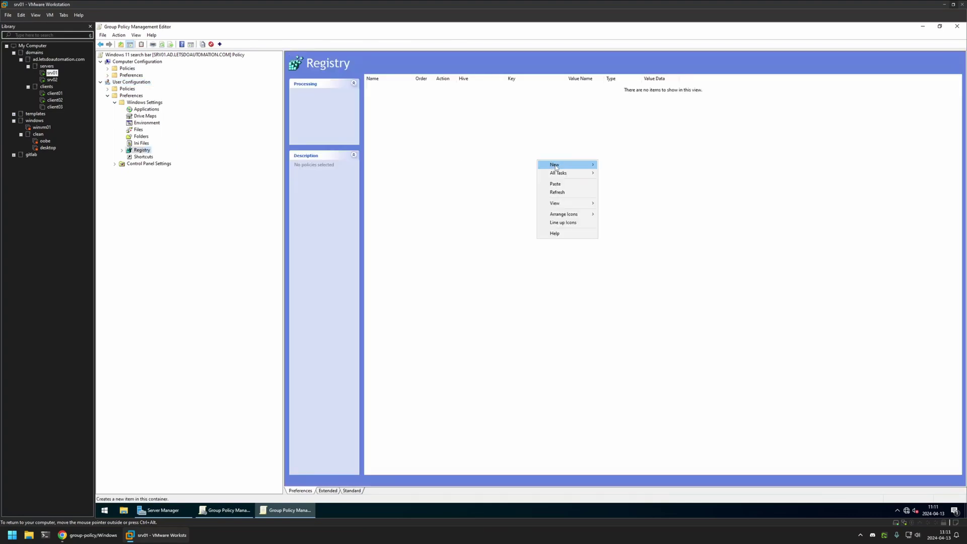
- Add a new Registry Item, preset to Update action in HKEY_CURRENT_USER
mouse_move(564, 165)
click(617, 166)
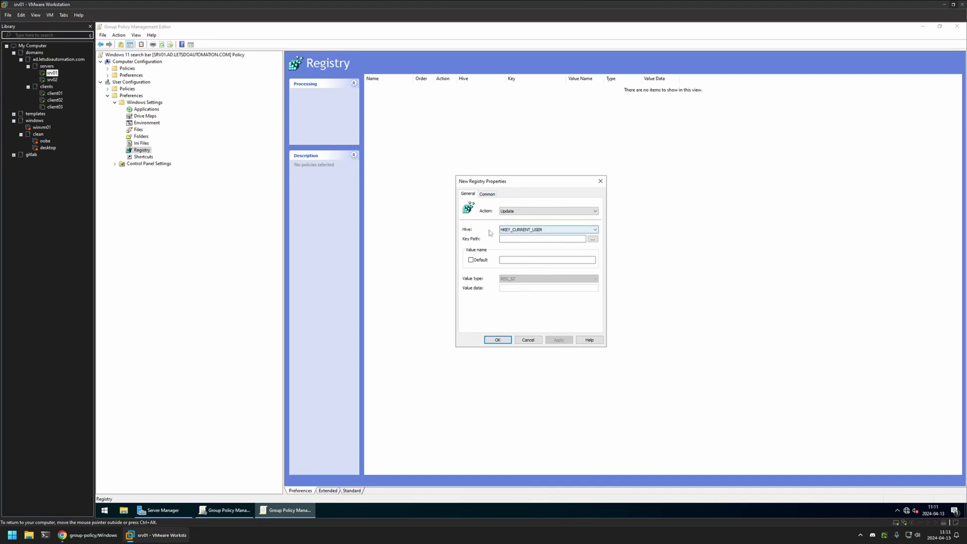
- Copy the Search Key Path from the GitHub README into the registry item's Key Path
click(101, 535)
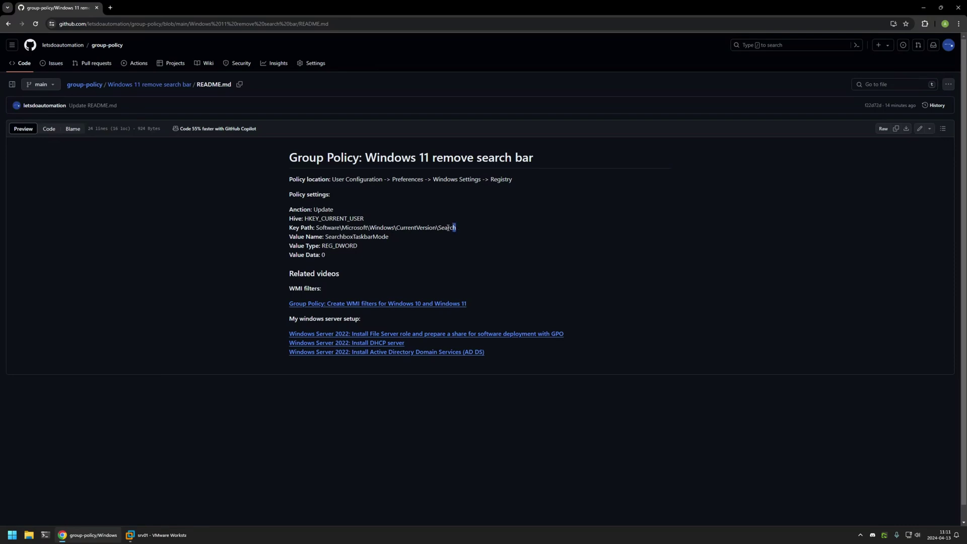
drag(455, 227, 318, 228)
key(ctrl+c)
right_click(318, 229)
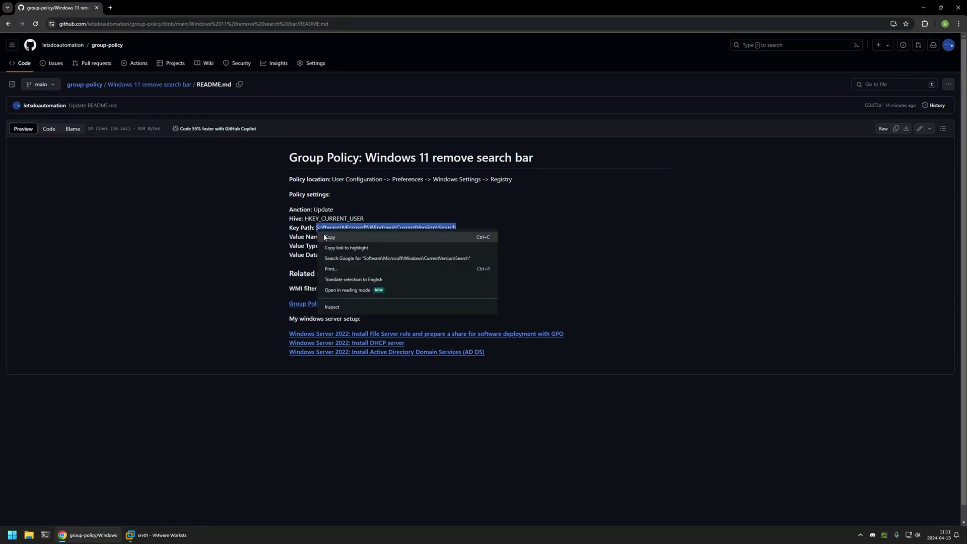
click(337, 236)
click(156, 535)
click(542, 238)
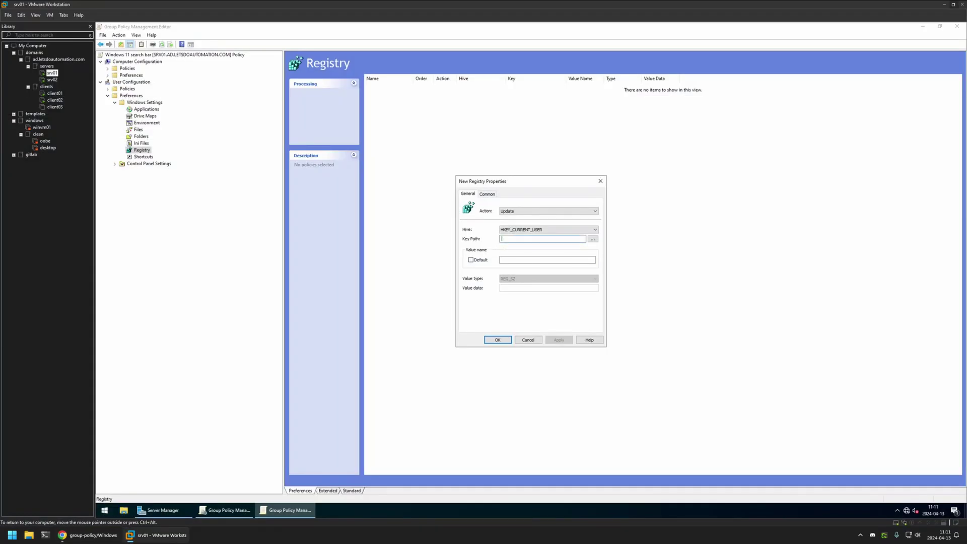
key(ctrl+v)
- Set the value name to SearchboxTaskbarMode, copied from the README, with type REG_DWORD
click(103, 535)
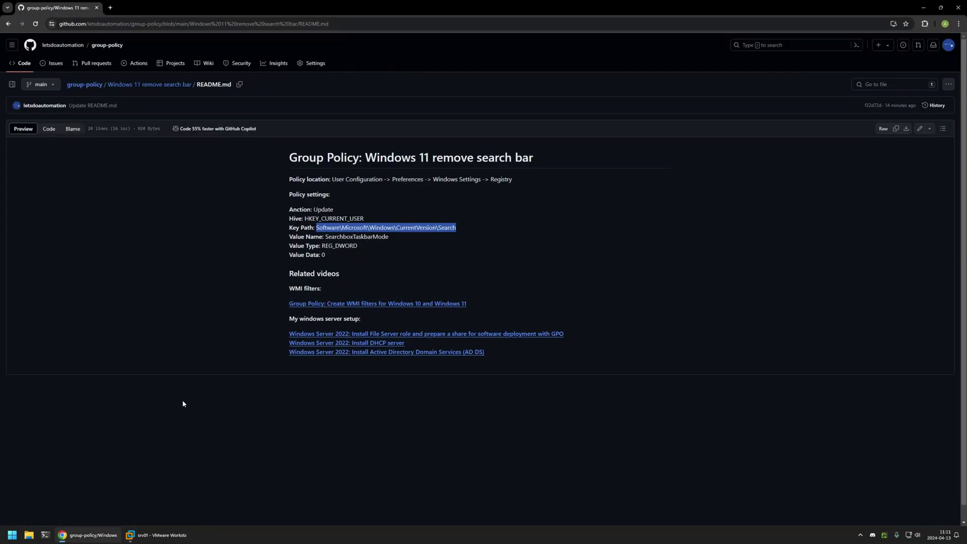
double_click(362, 237)
right_click(364, 237)
click(383, 244)
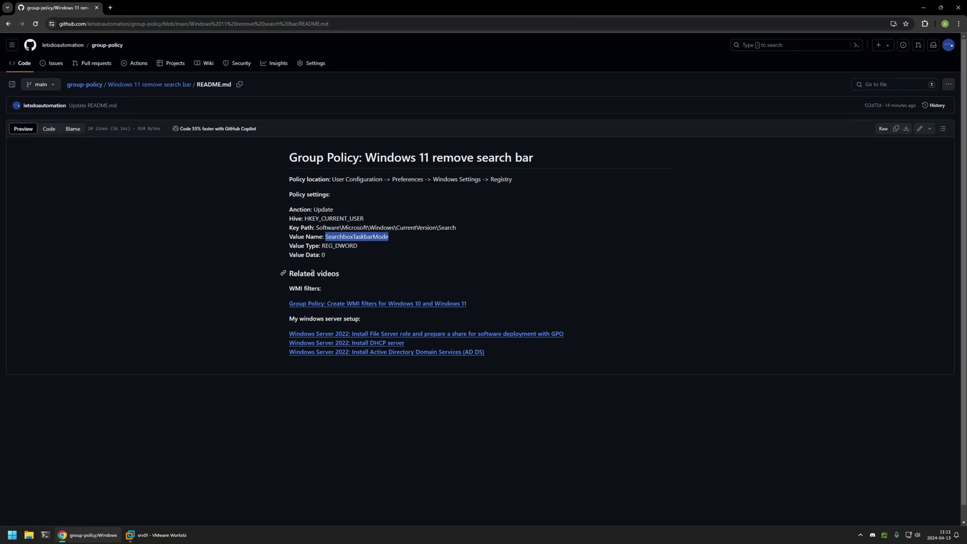
click(155, 534)
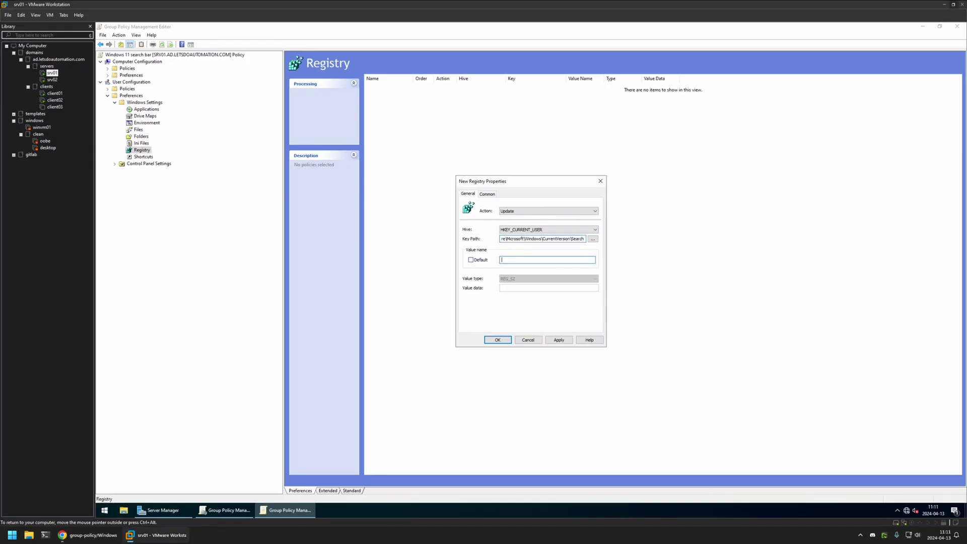
key(ctrl+v)
click(507, 279)
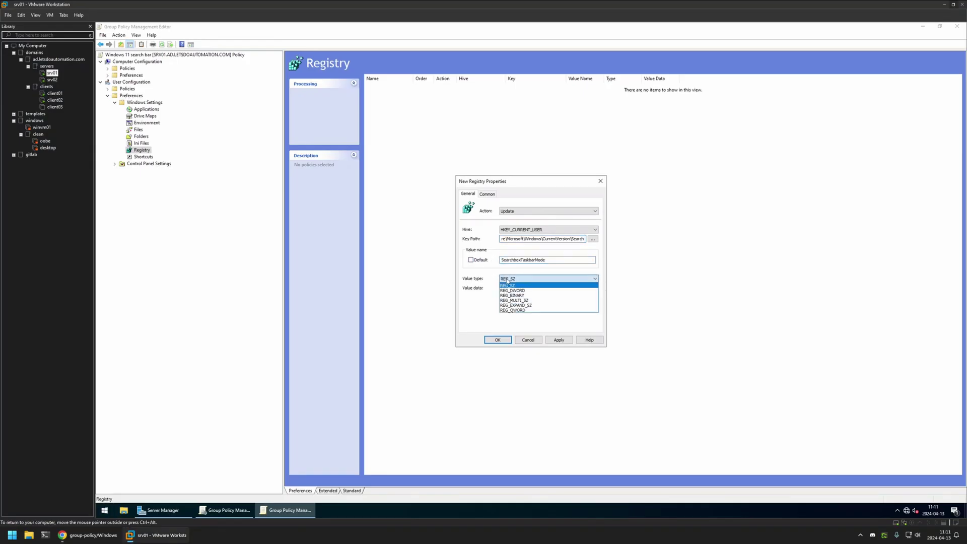
click(515, 290)
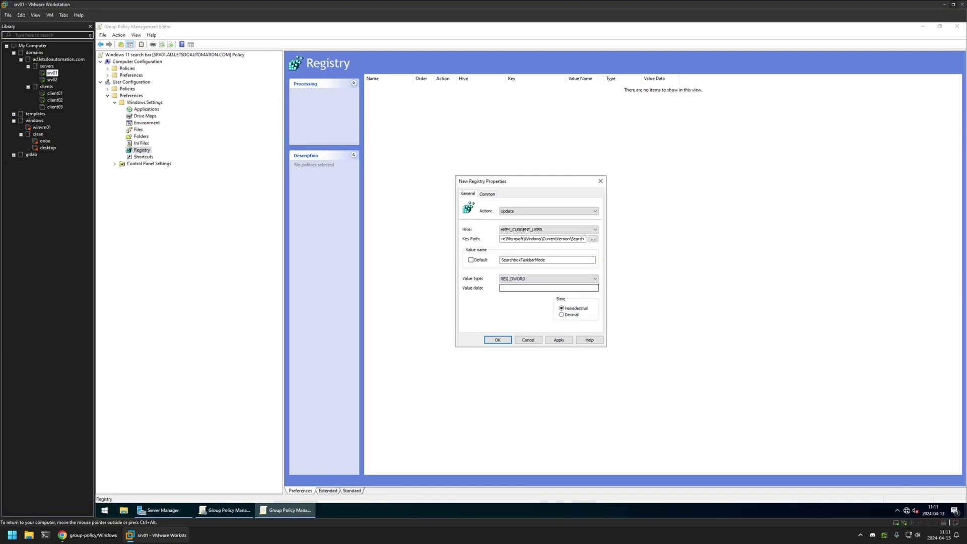
- Confirm value data 0 against the README, then apply and save the registry item
click(88, 535)
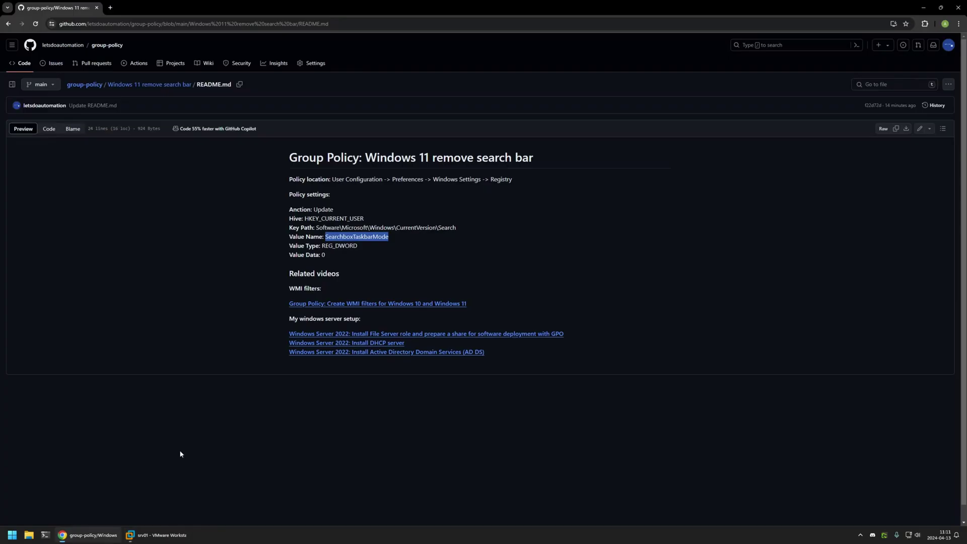
click(324, 254)
click(156, 534)
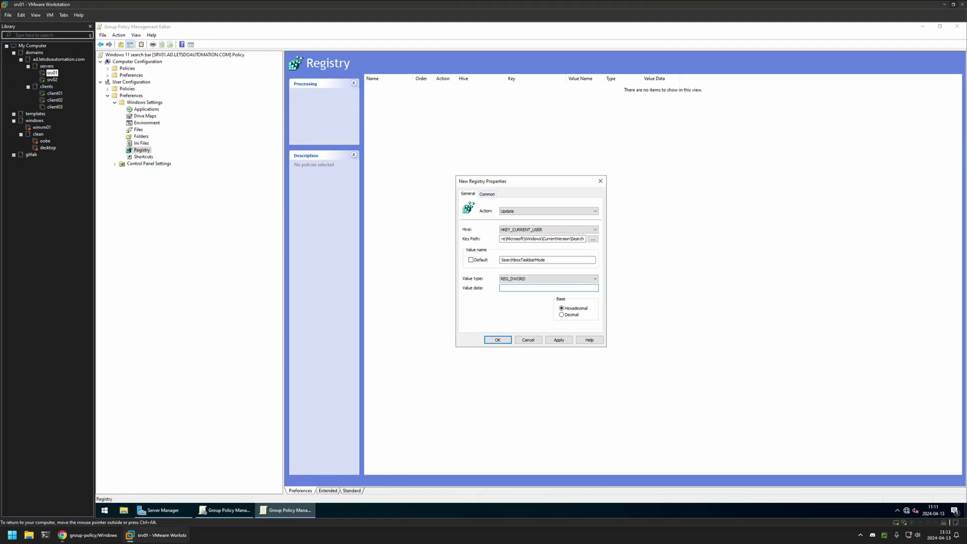
click(559, 340)
click(505, 340)
click(498, 136)
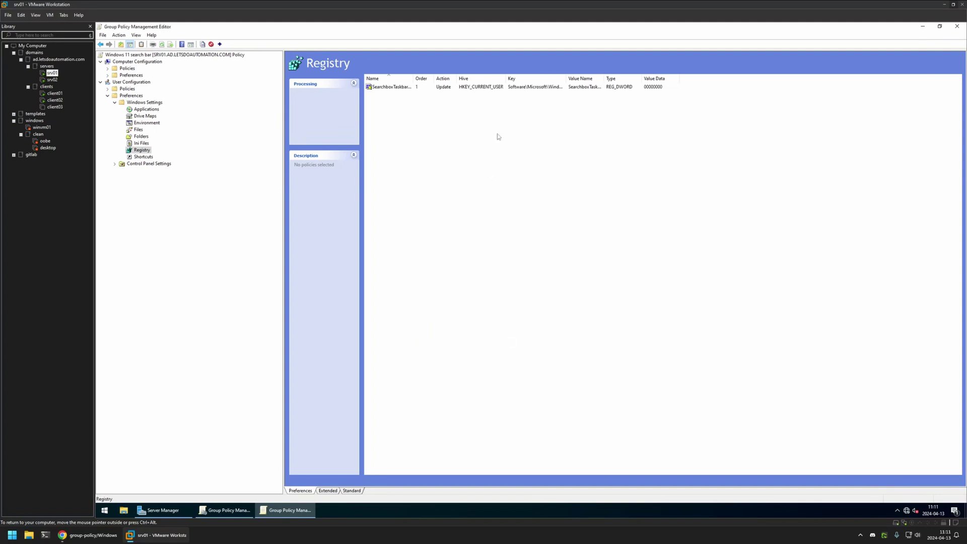
- Close the editor and set the GPO's WMI filter to Windows 11
click(957, 26)
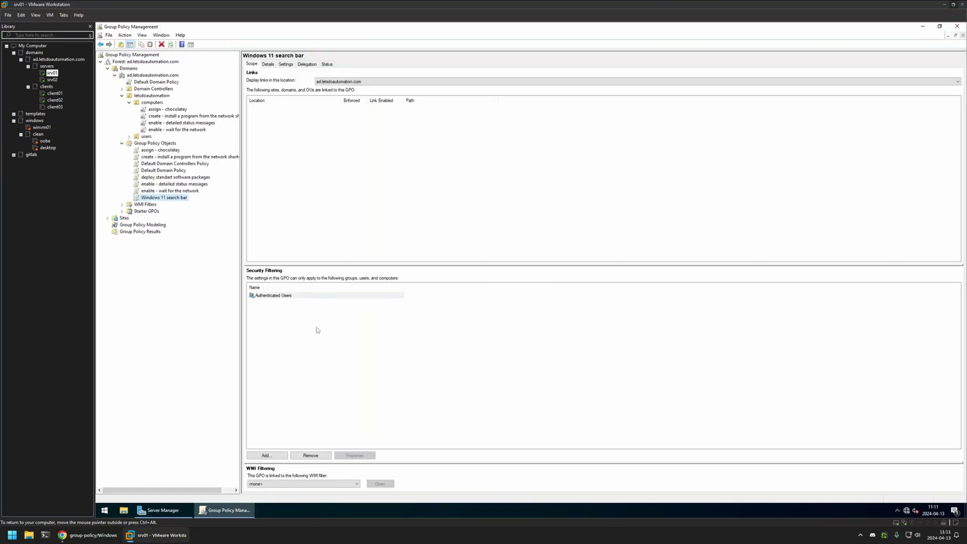
click(302, 483)
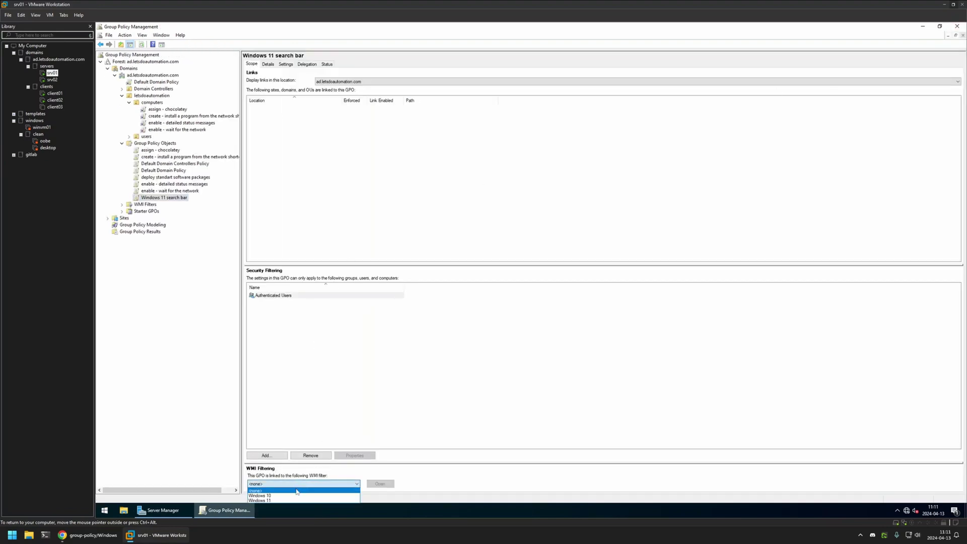
click(286, 500)
click(549, 282)
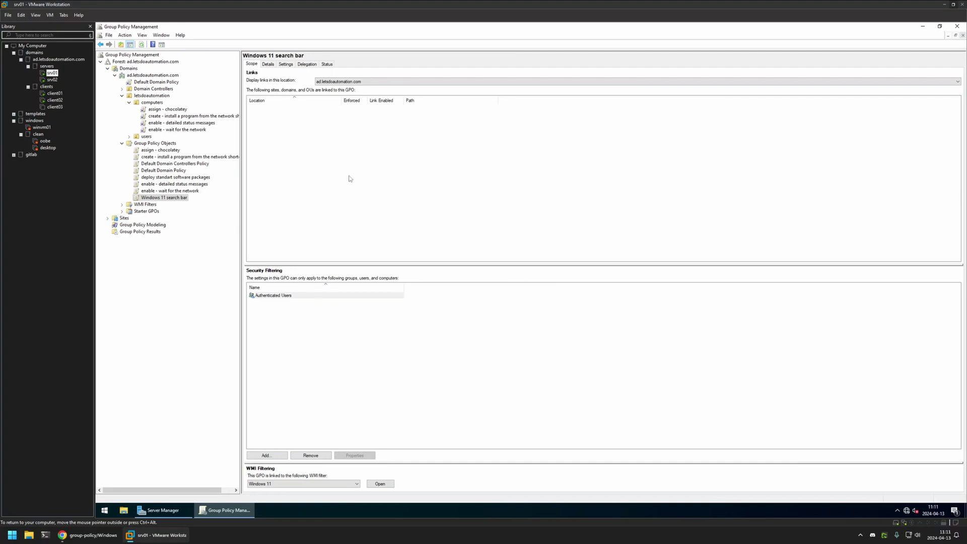
- On the Details tab, set GPO Status to Computer configuration settings disabled
click(269, 64)
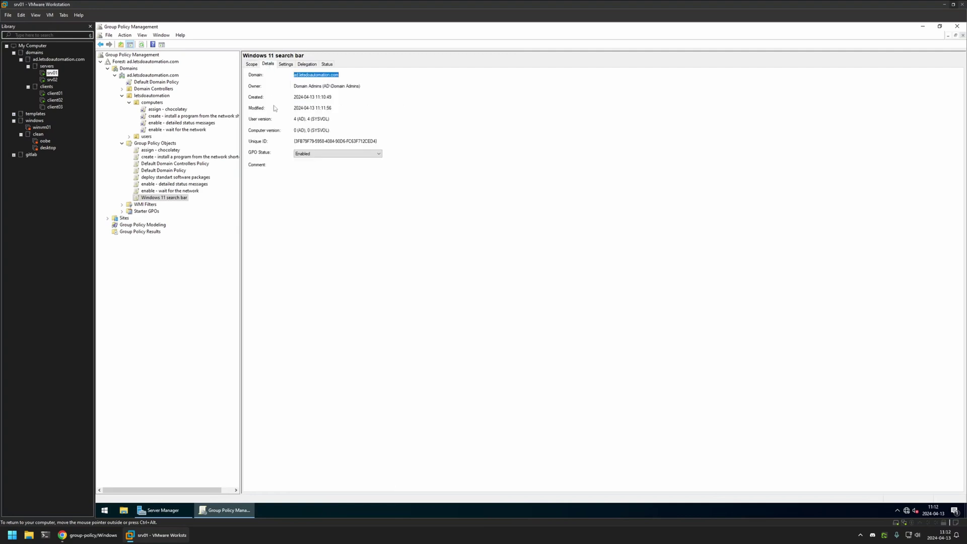
click(298, 155)
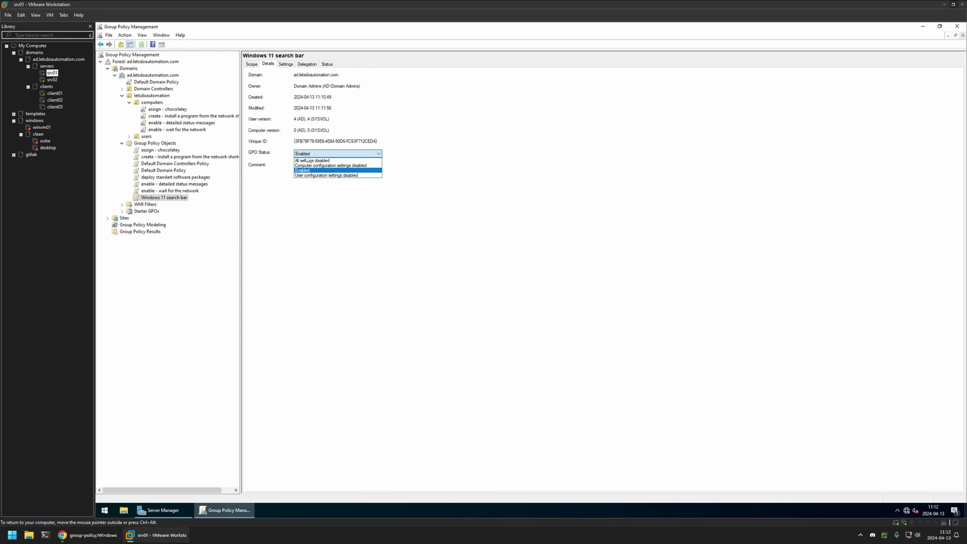
click(310, 166)
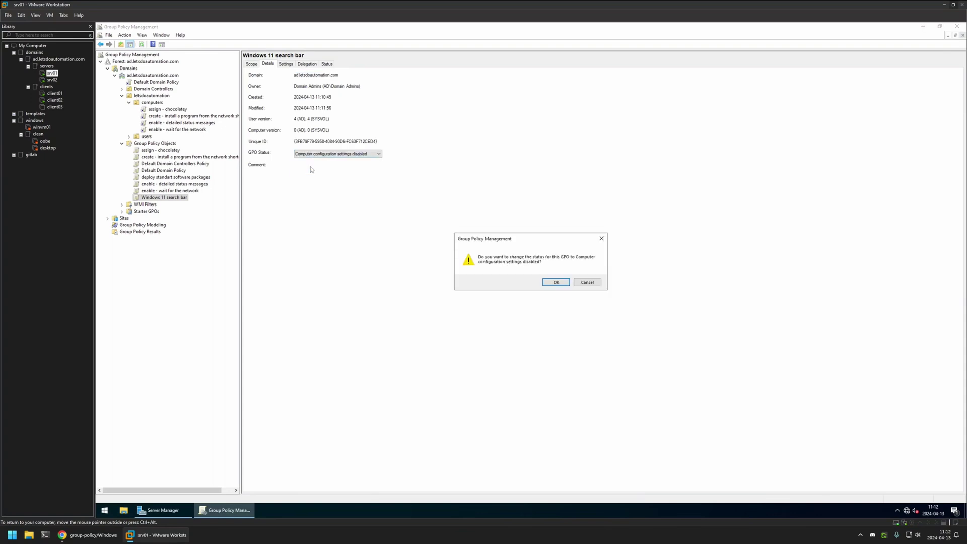
click(553, 281)
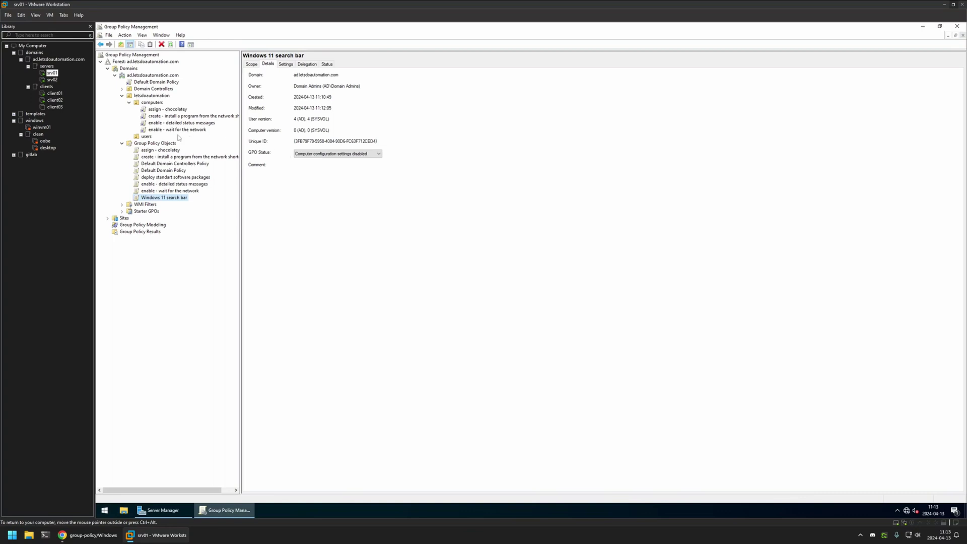
- Drag the Windows 11 search bar GPO onto the users OU and confirm the link
click(141, 137)
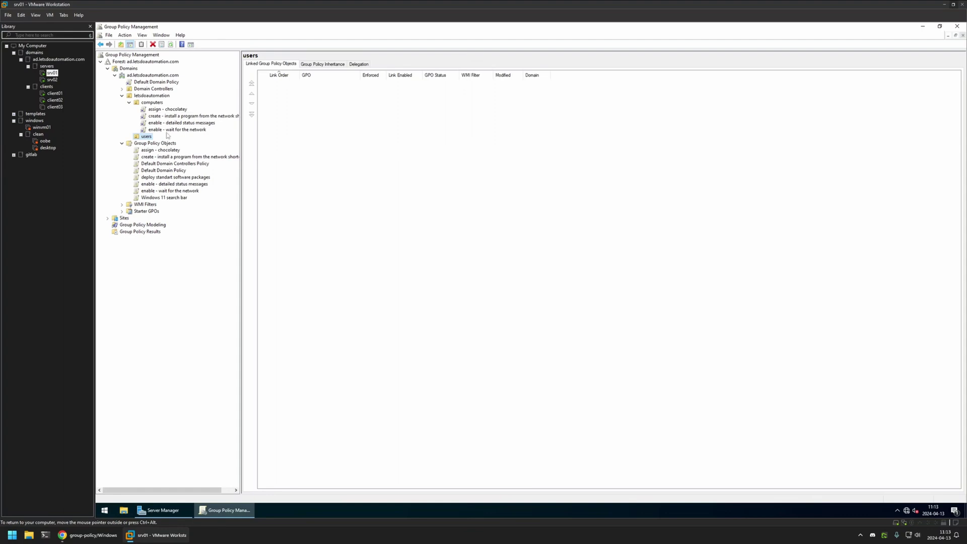
drag(176, 197, 145, 138)
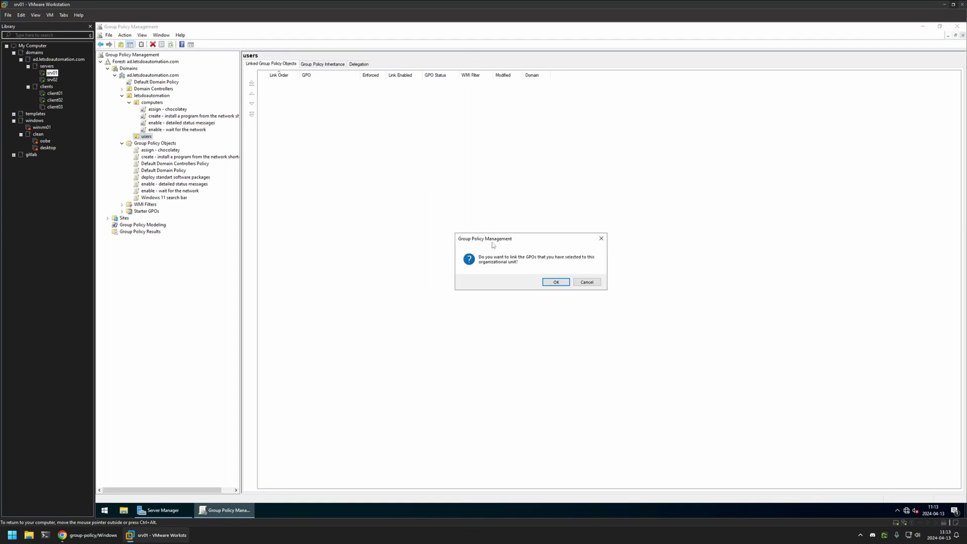
click(556, 282)
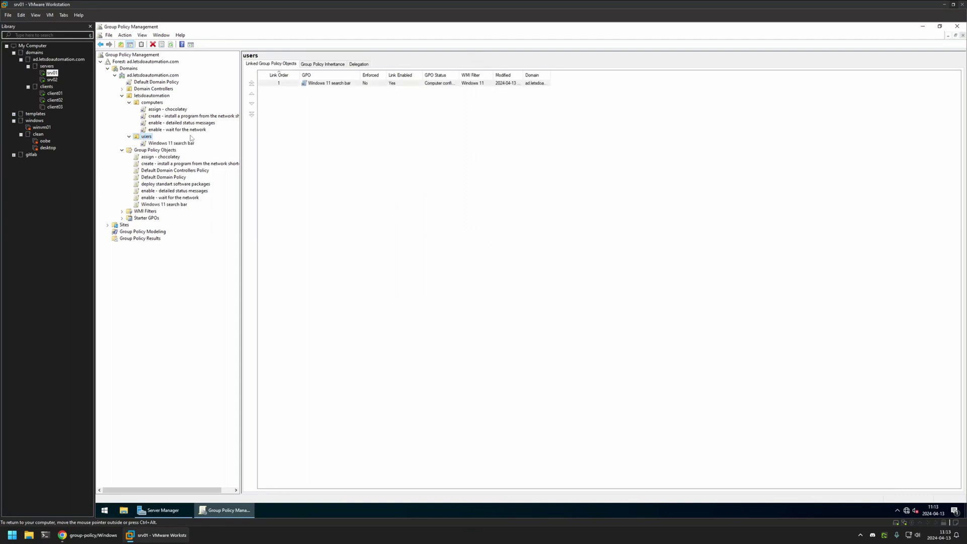
- Switch to the client01 Windows 11 VM and open the Start menu
click(54, 94)
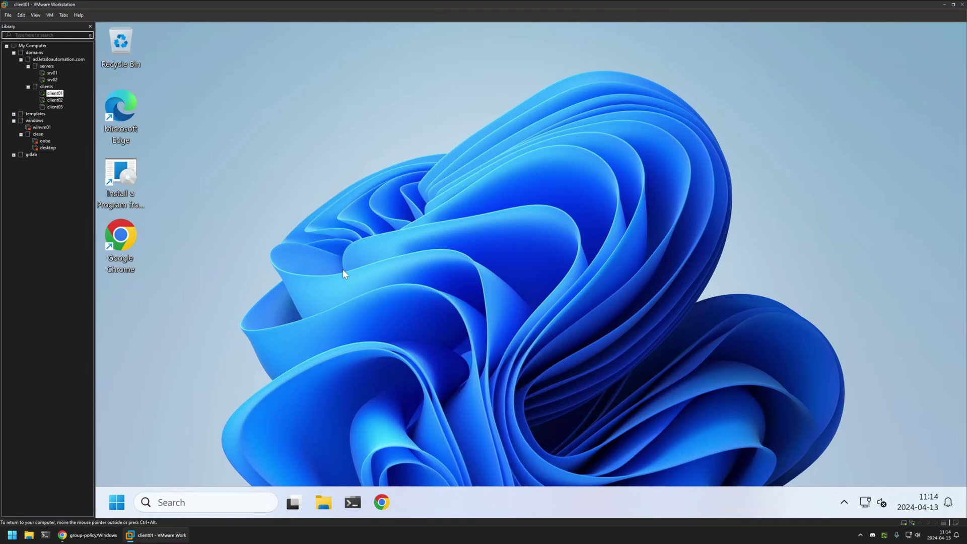
click(117, 502)
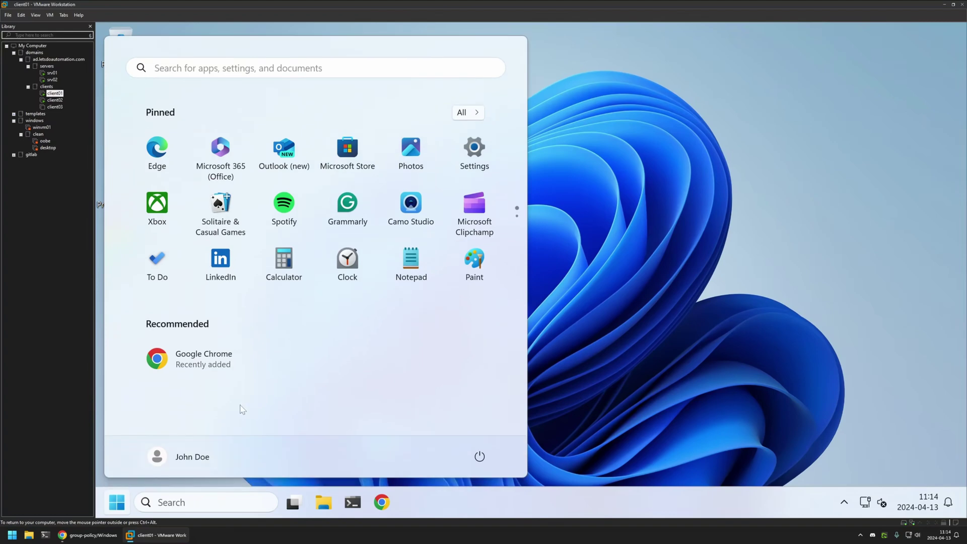
- Open Command Prompt from a cmd search and run gpupdate
text(cmd)
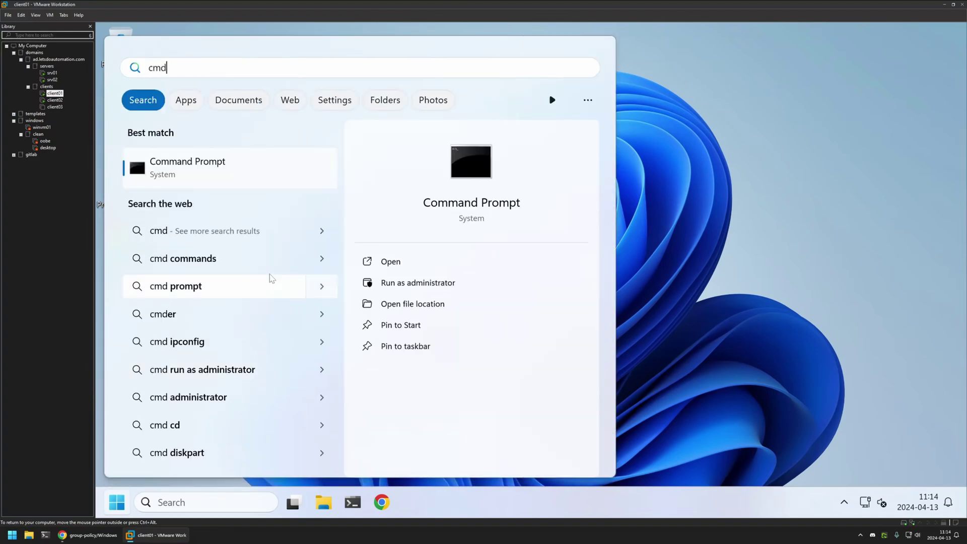
click(257, 166)
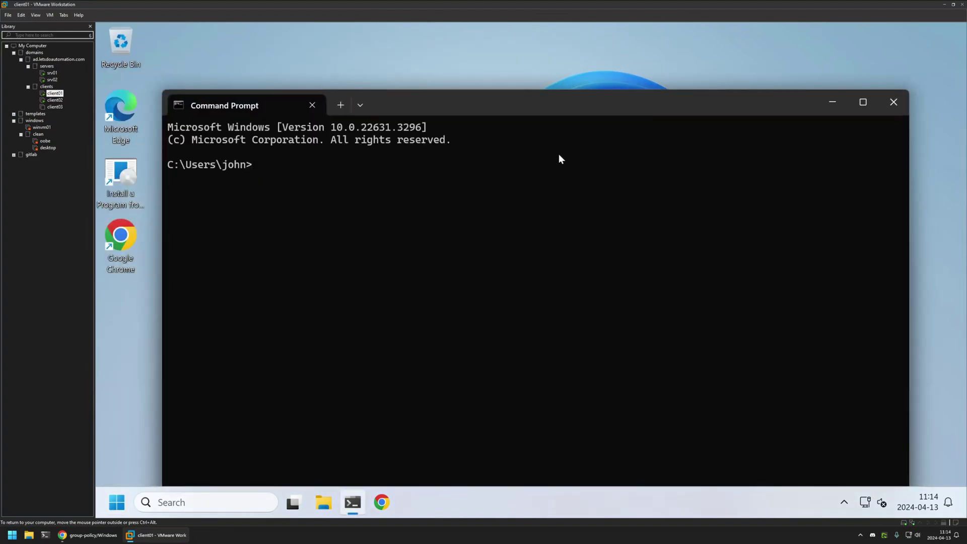
text(gpupdate)
key(Return)
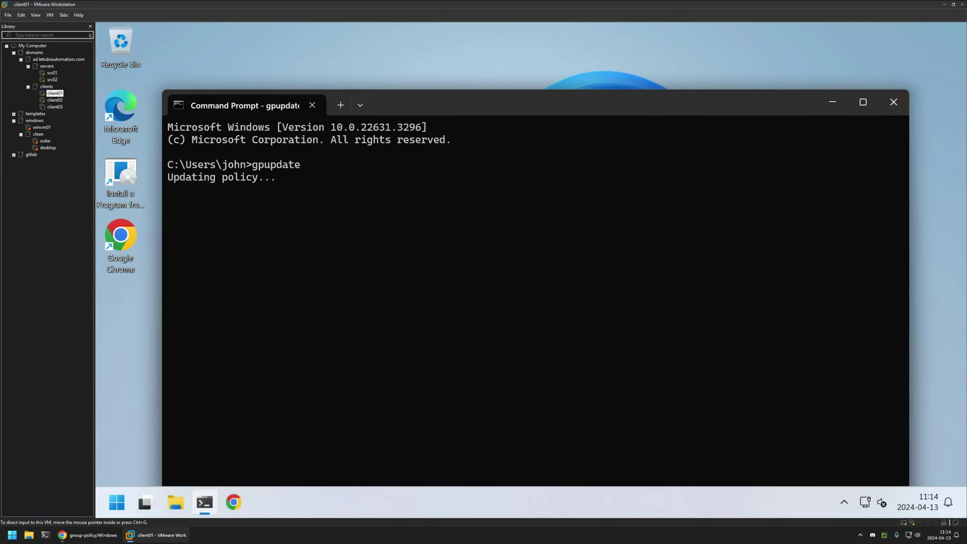